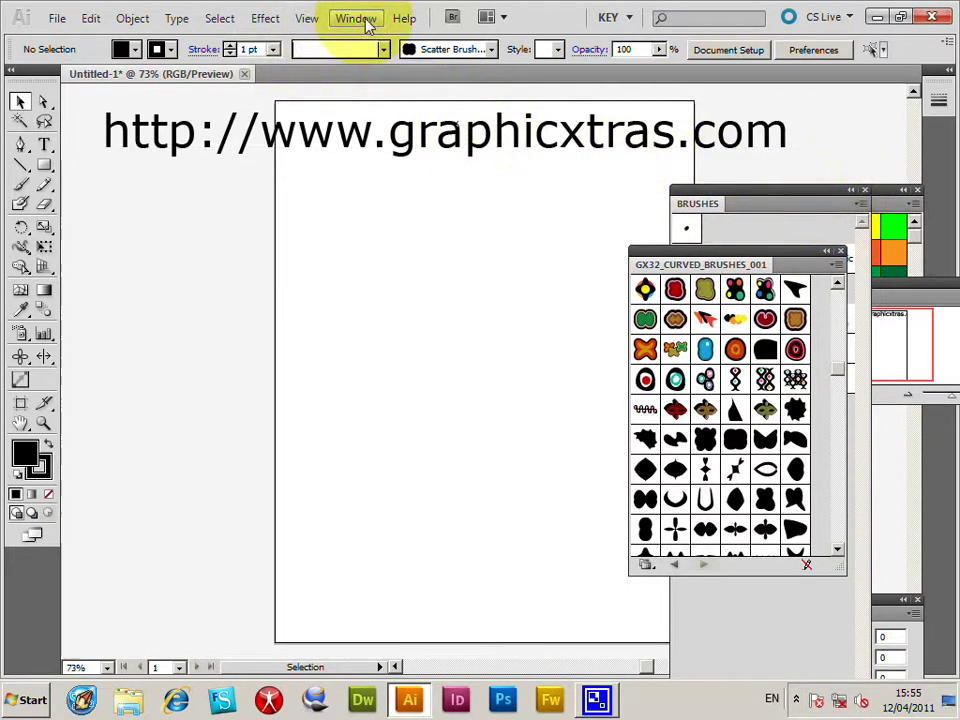
# Step: Open the GX32 curved brush library from the Brushes panel menu
pyautogui.click(360, 19)
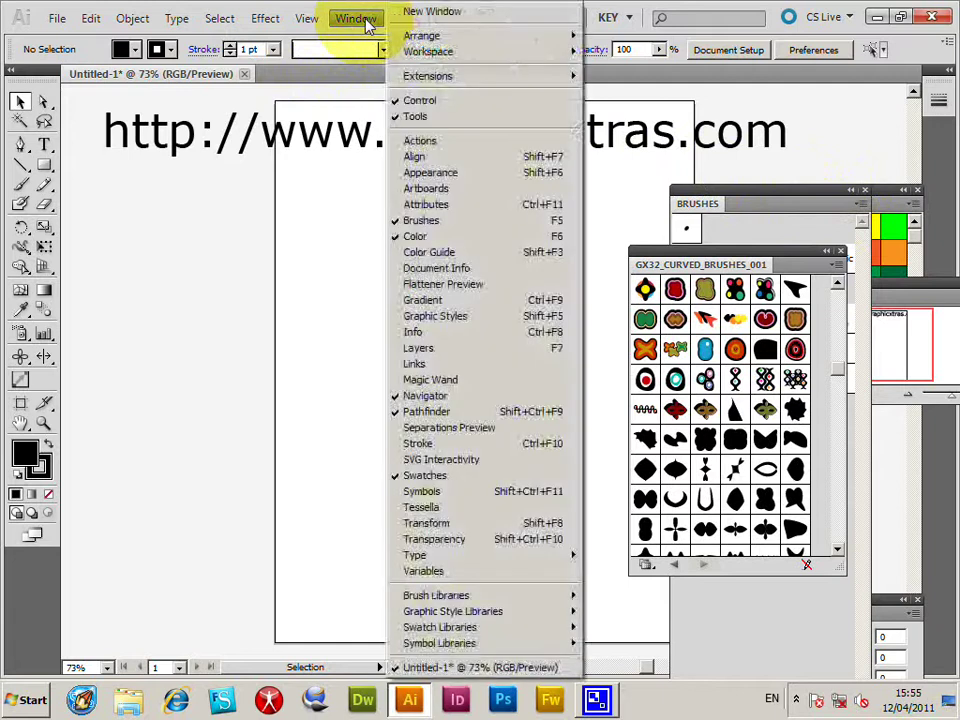
pyautogui.click(714, 192)
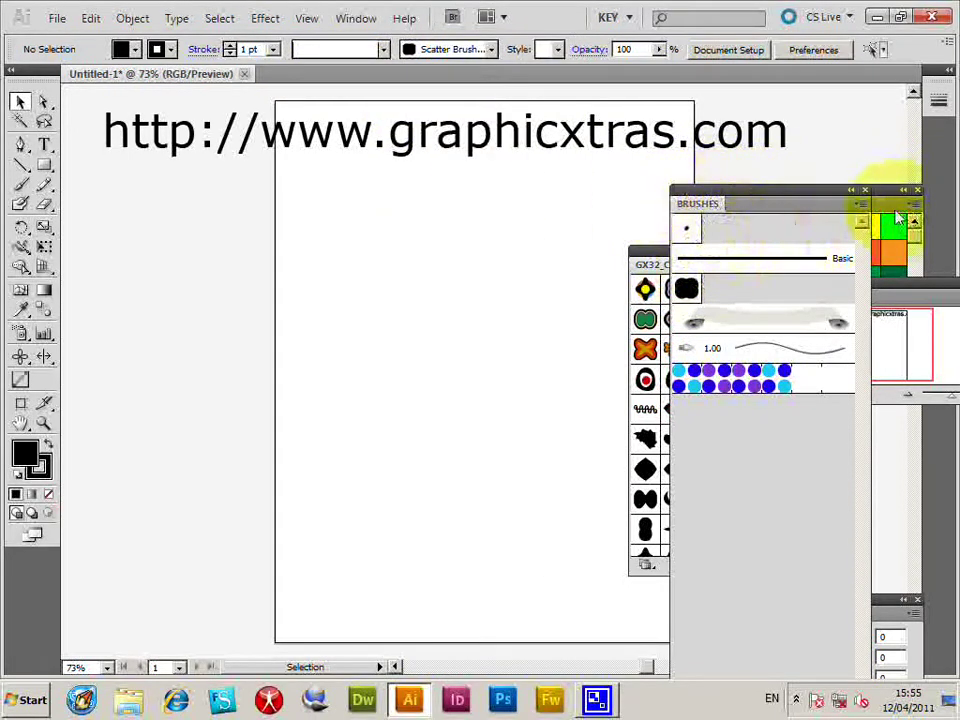
pyautogui.click(860, 204)
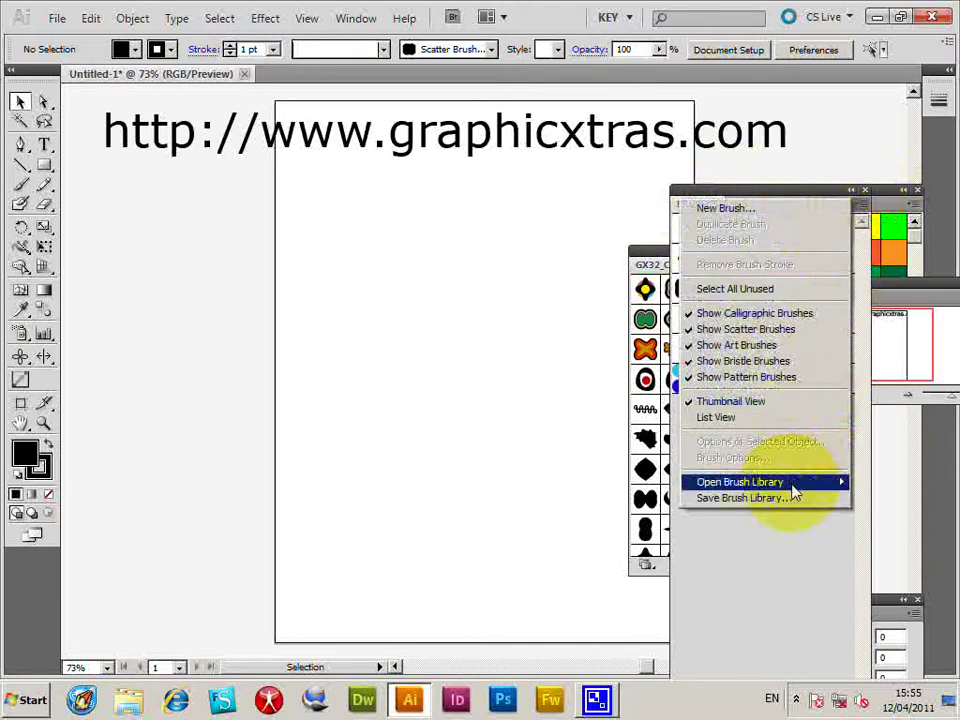
pyautogui.moveTo(793, 486)
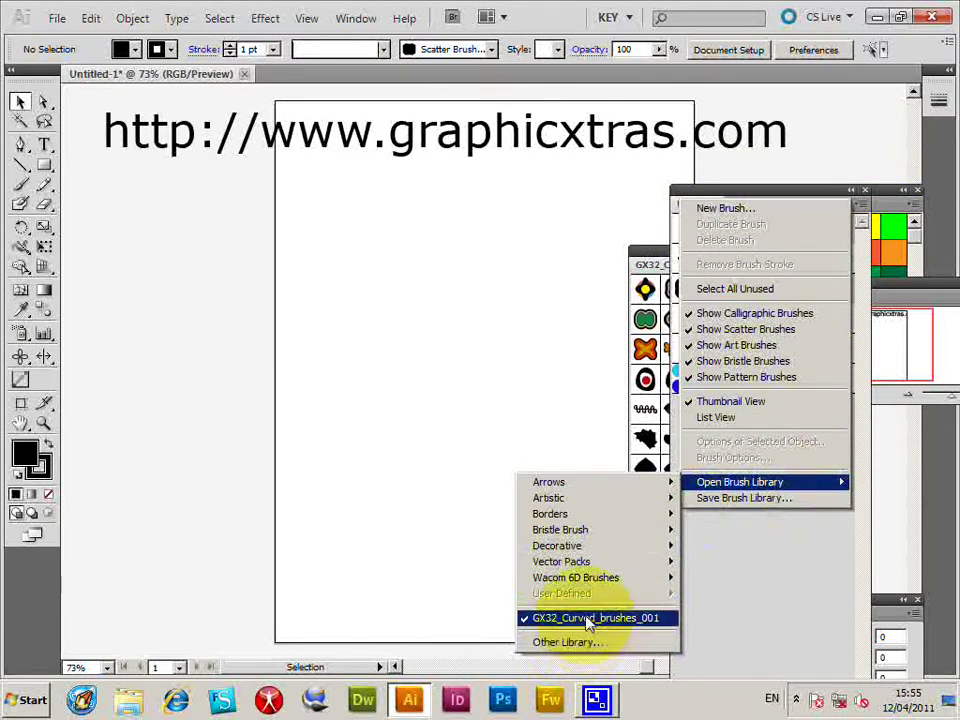
pyautogui.click(662, 252)
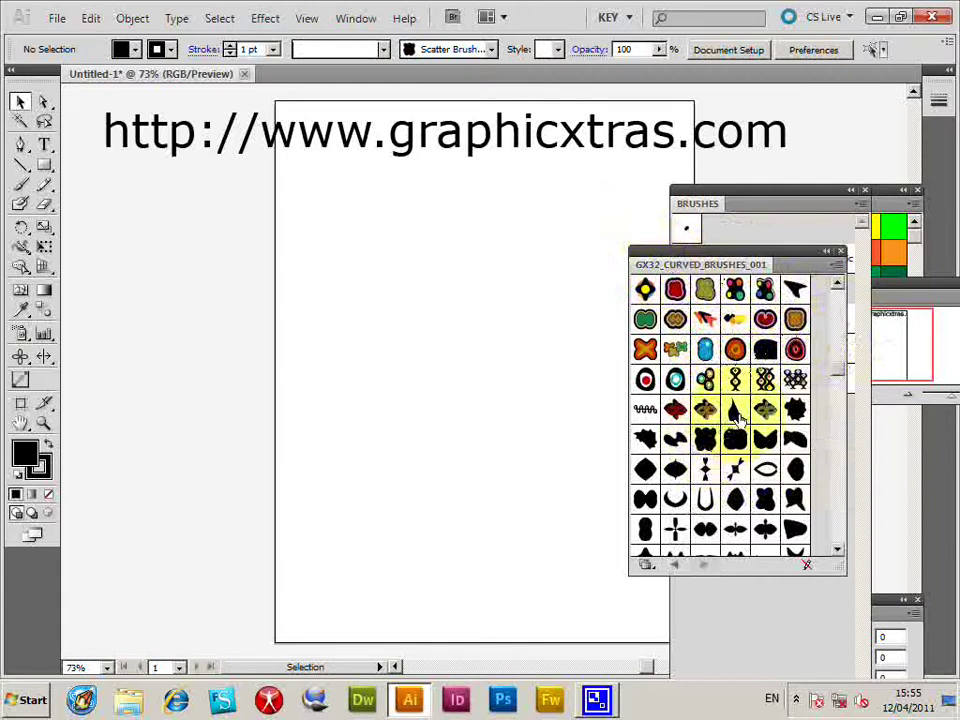
# Step: Paint a vertical stroke of five black stars with the four-point star scatter brush
pyautogui.moveTo(840, 366); pyautogui.dragTo(842, 426)
pyautogui.click(765, 469)
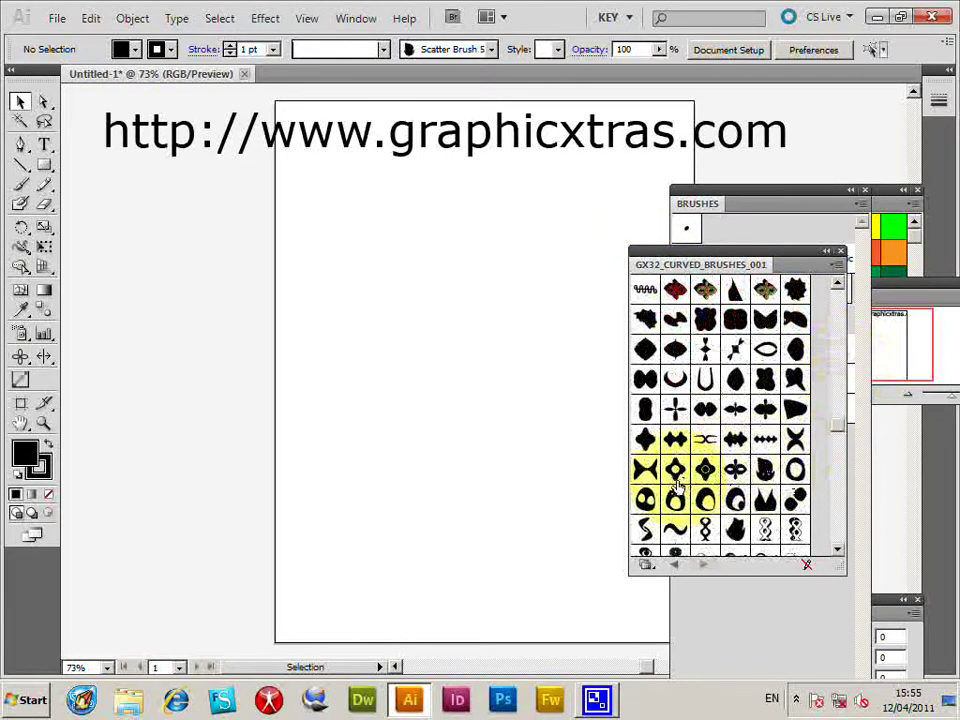
pyautogui.moveTo(842, 440); pyautogui.dragTo(761, 485)
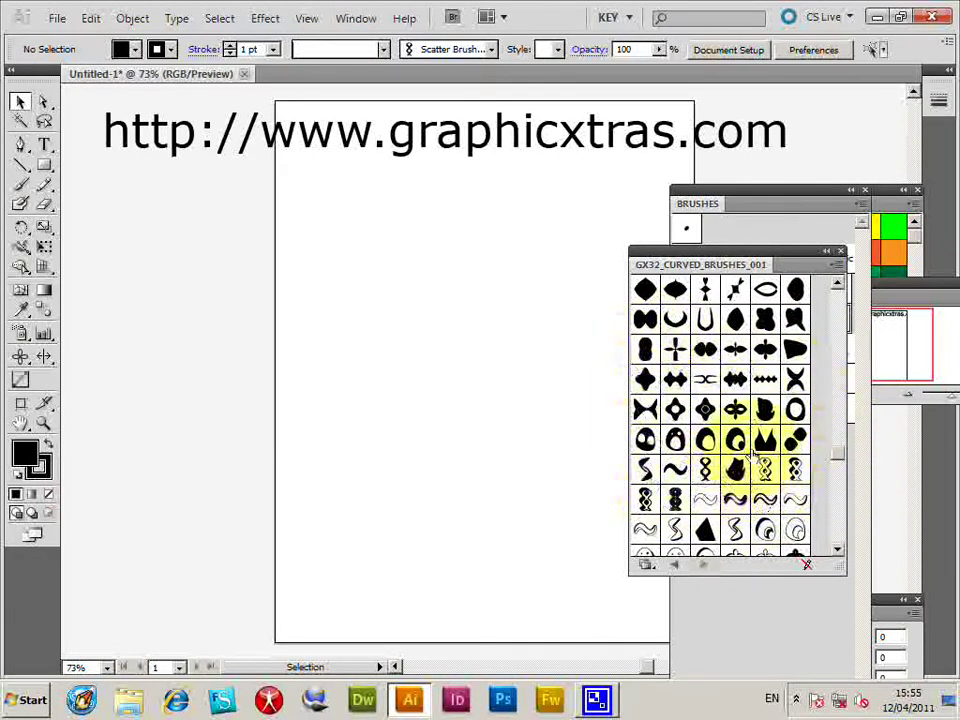
pyautogui.click(21, 185)
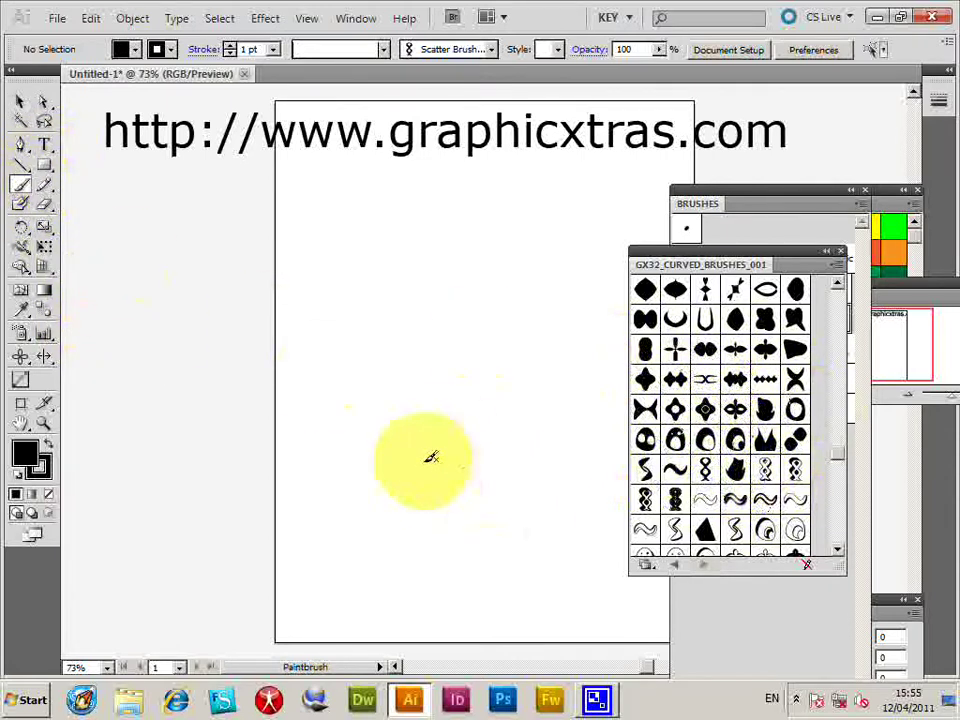
pyautogui.click(646, 384)
pyautogui.moveTo(424, 521)
pyautogui.mouseDown()
pyautogui.moveTo(469, 427)
pyautogui.moveTo(458, 248)
pyautogui.mouseUp()
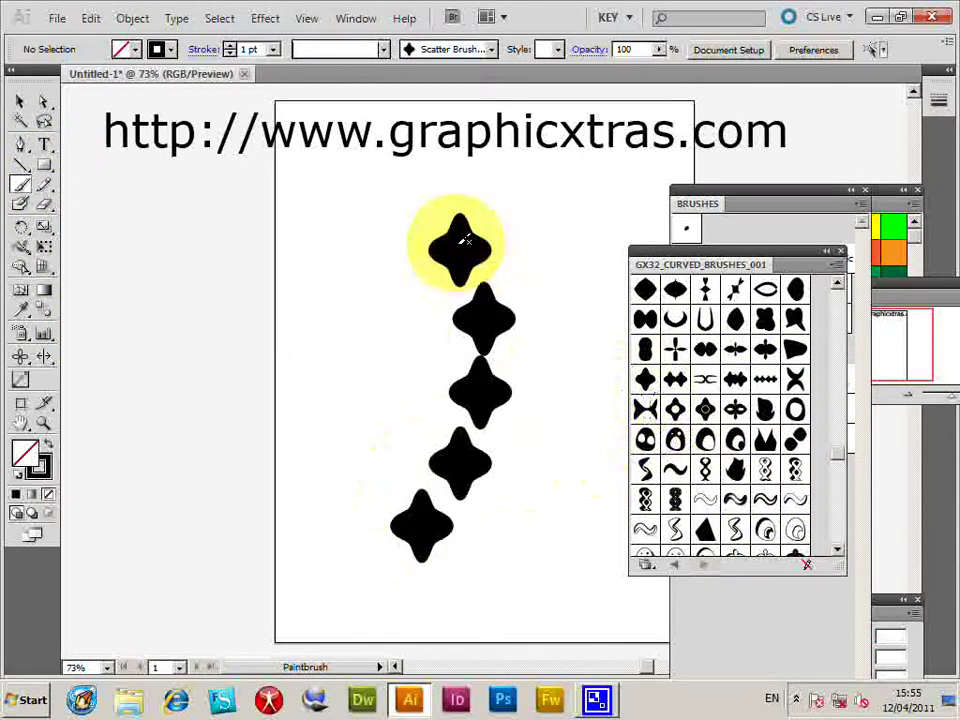
# Step: Select the star stroke path and bring the Brushes panel forward
pyautogui.click(21, 104)
pyautogui.click(463, 255)
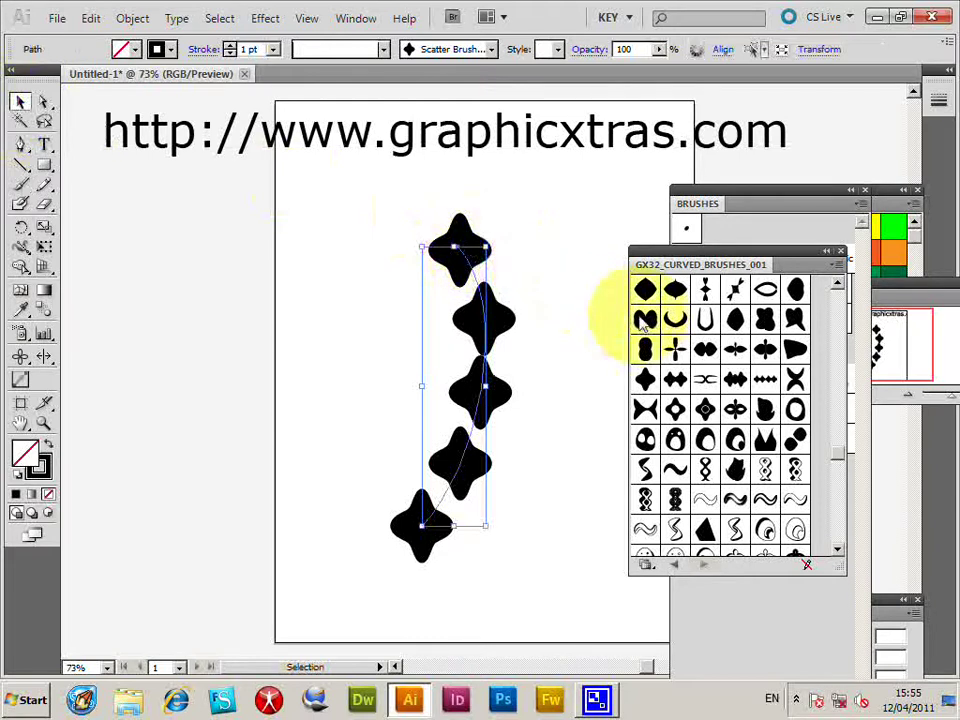
pyautogui.click(706, 214)
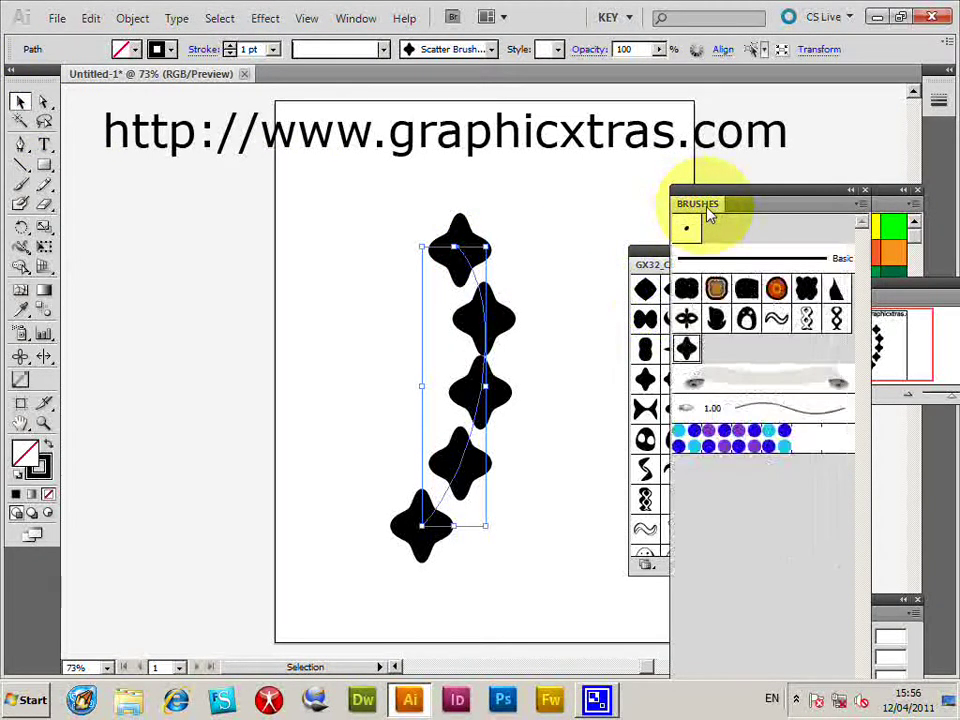
# Step: Set Scatter Brush 40's colorization method to Tints and apply it to the existing star stroke
pyautogui.doubleClick(687, 349)
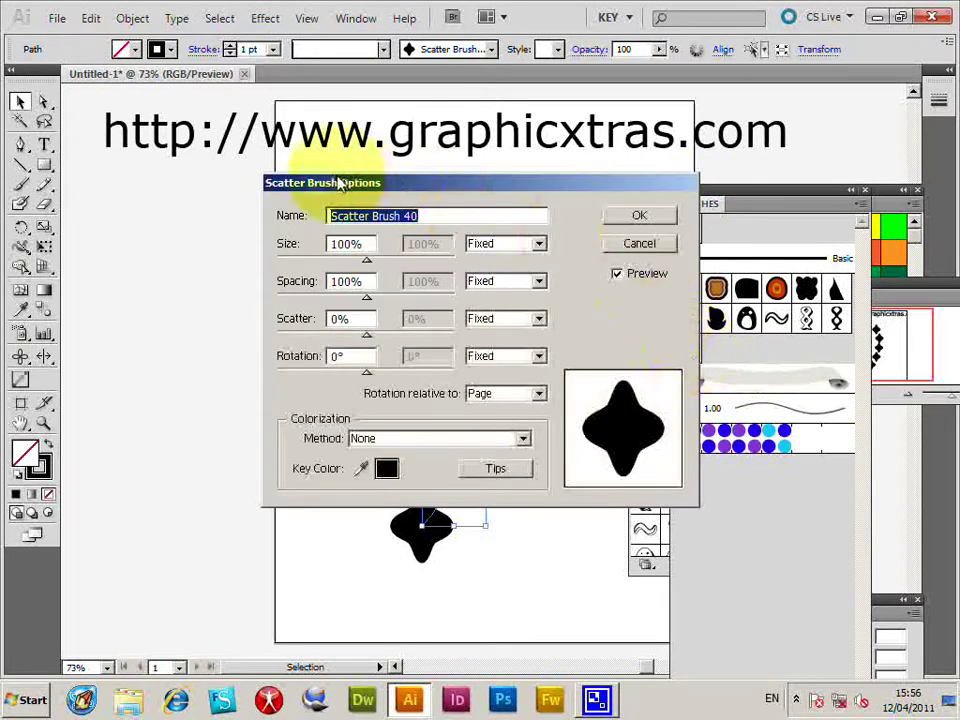
pyautogui.moveTo(372, 183)
pyautogui.mouseDown()
pyautogui.moveTo(526, 158)
pyautogui.moveTo(632, 176)
pyautogui.mouseUp()
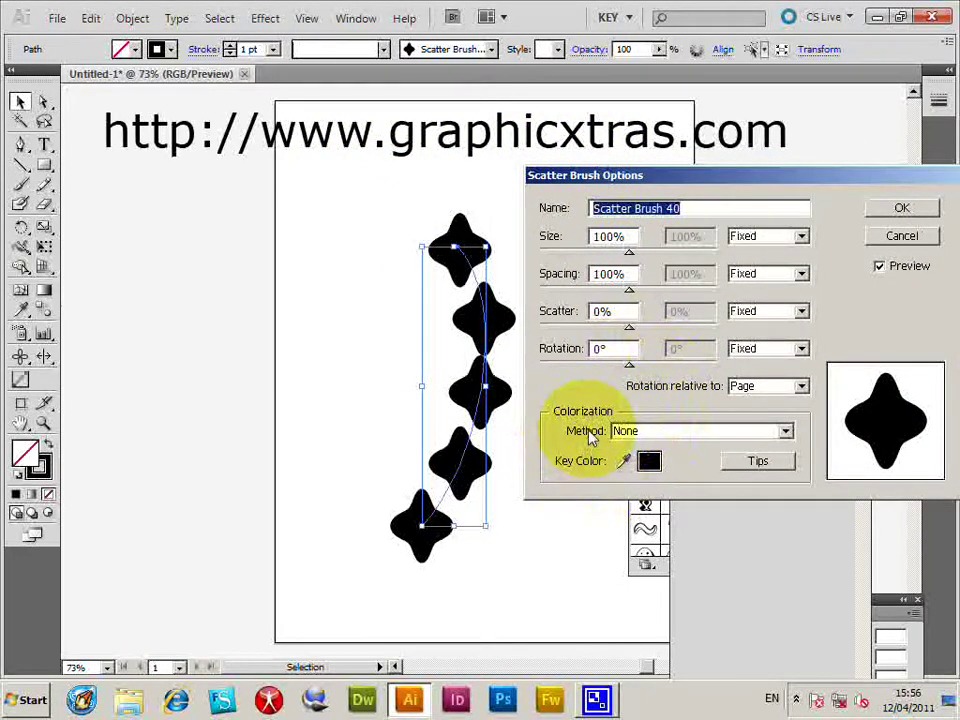
pyautogui.click(671, 432)
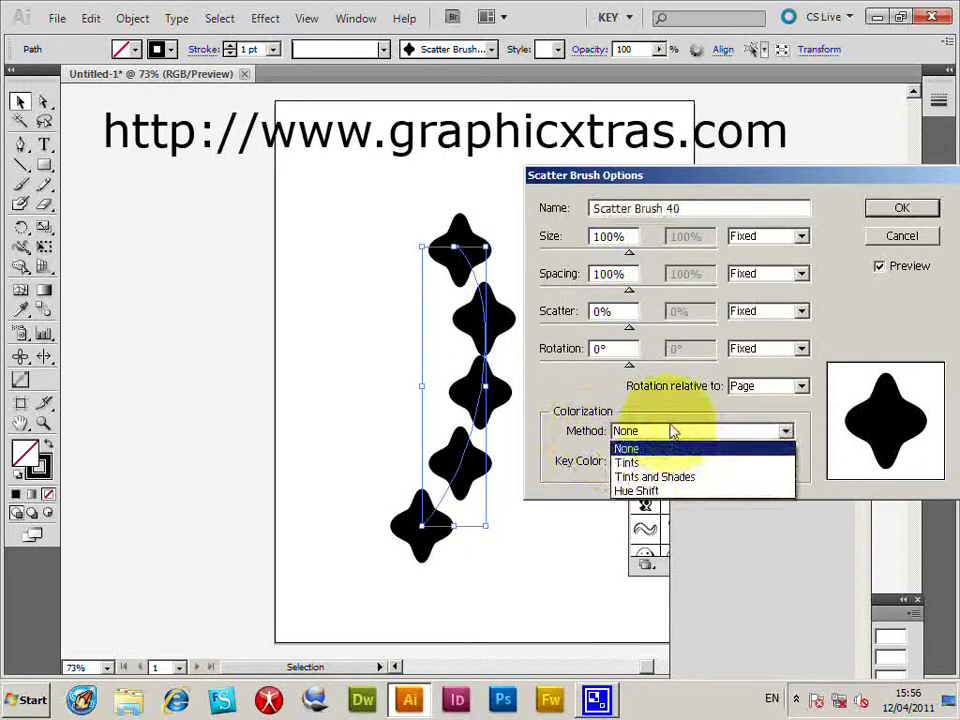
pyautogui.click(628, 465)
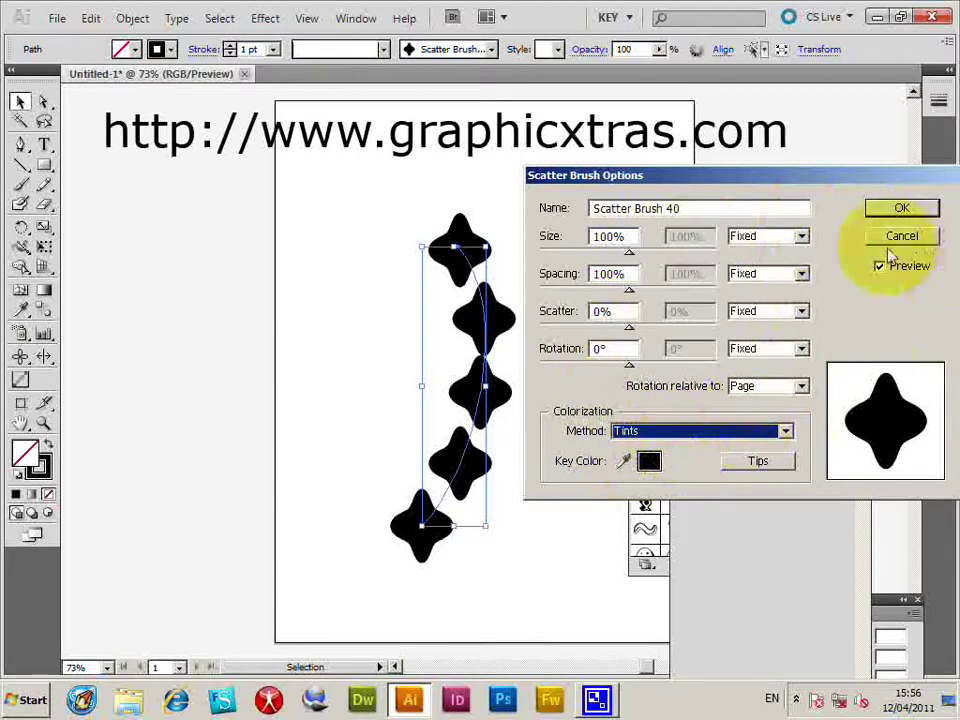
pyautogui.click(906, 210)
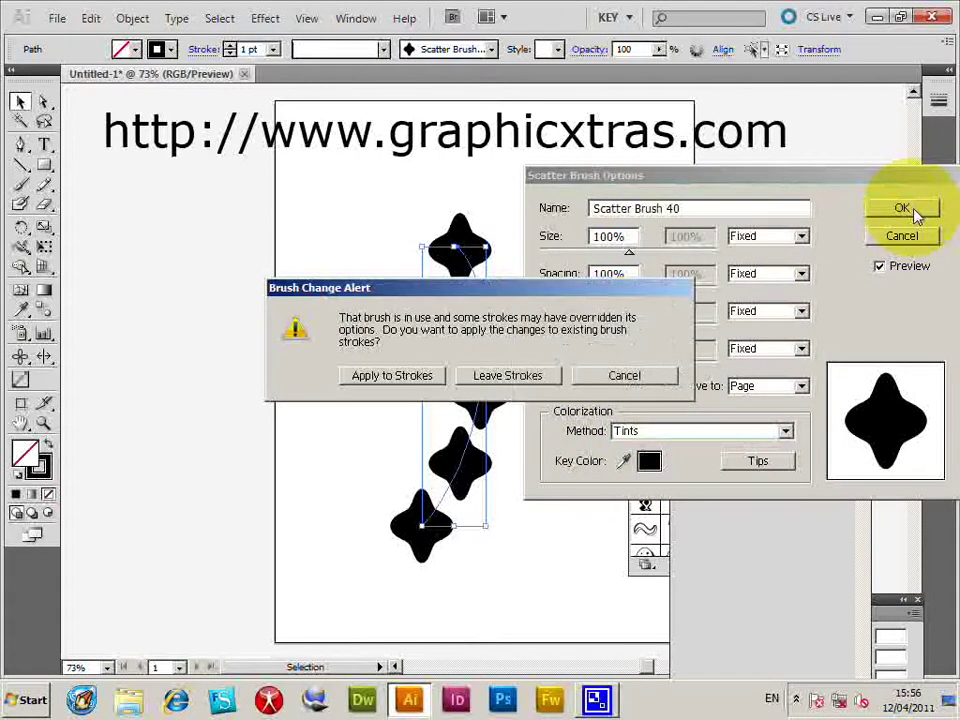
pyautogui.click(410, 380)
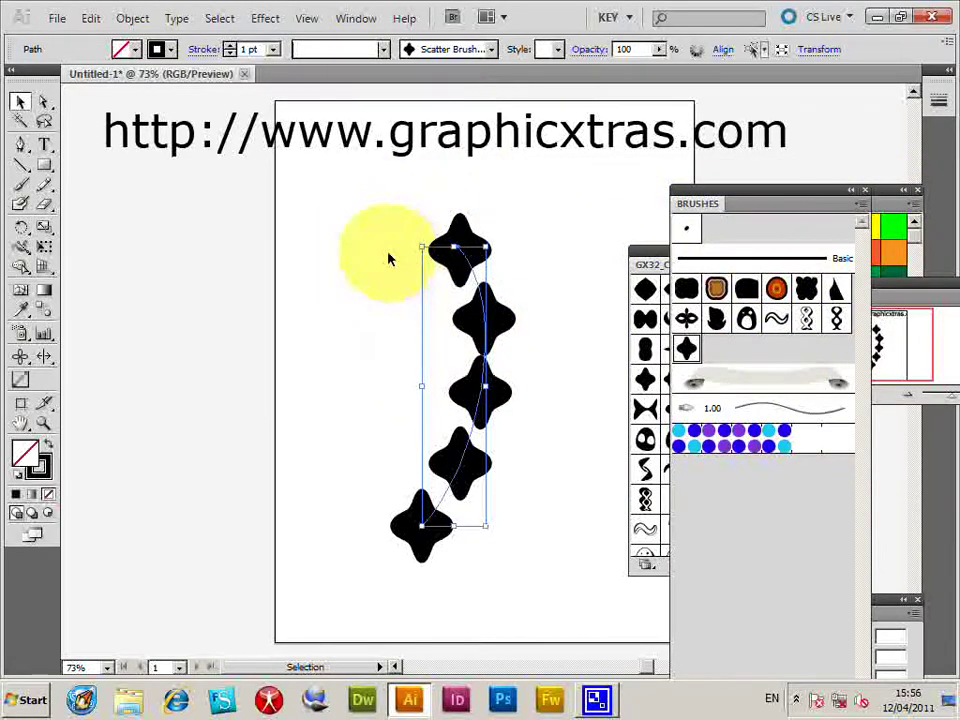
# Step: Cycle the star stroke through swatch colours like magenta and orange, finish on red, then delete it
pyautogui.click(171, 50)
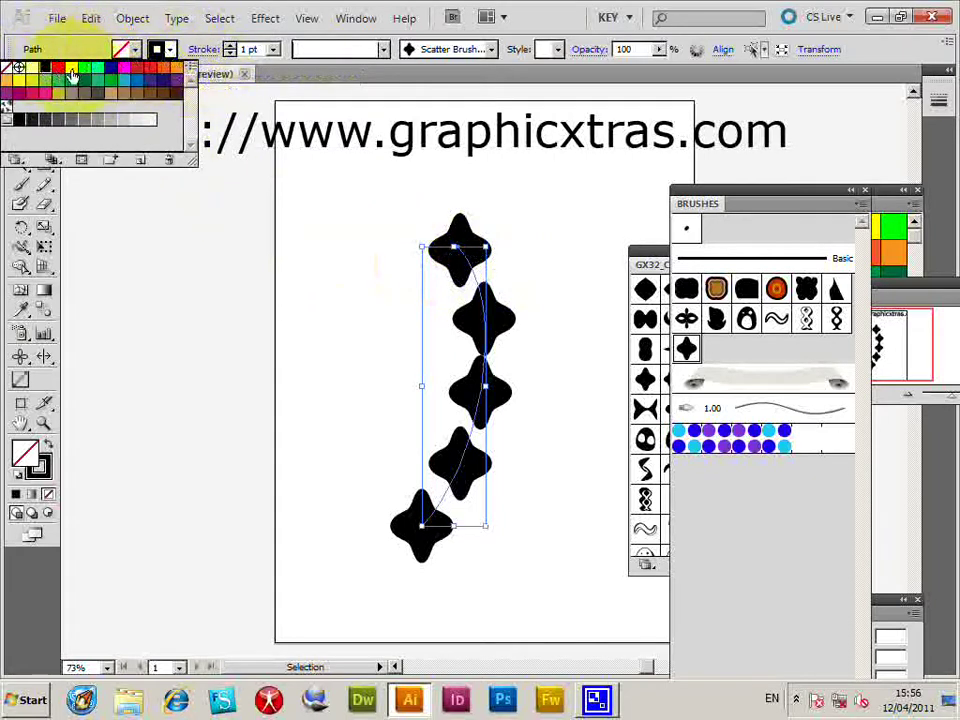
pyautogui.click(58, 70)
pyautogui.click(72, 68)
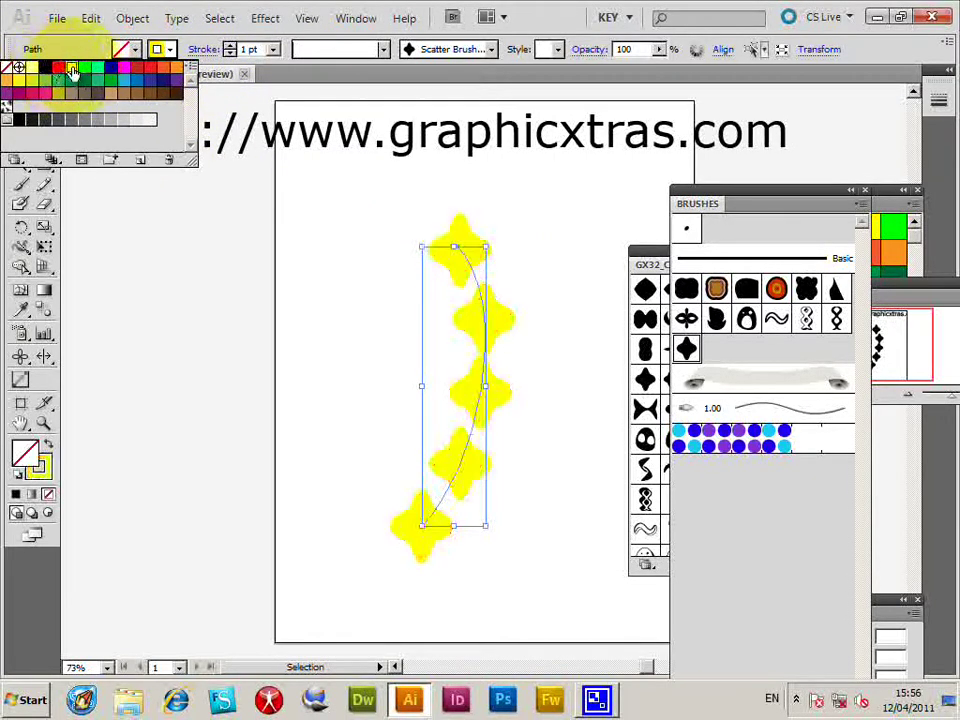
pyautogui.click(86, 68)
pyautogui.click(99, 68)
pyautogui.click(112, 68)
pyautogui.click(125, 68)
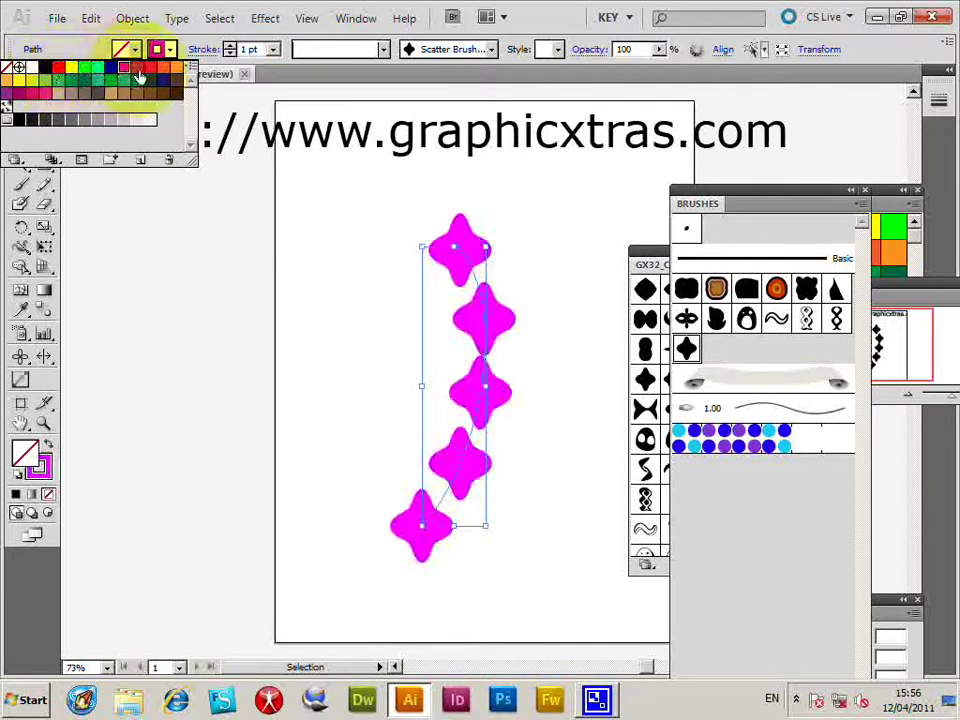
pyautogui.click(138, 68)
pyautogui.click(157, 70)
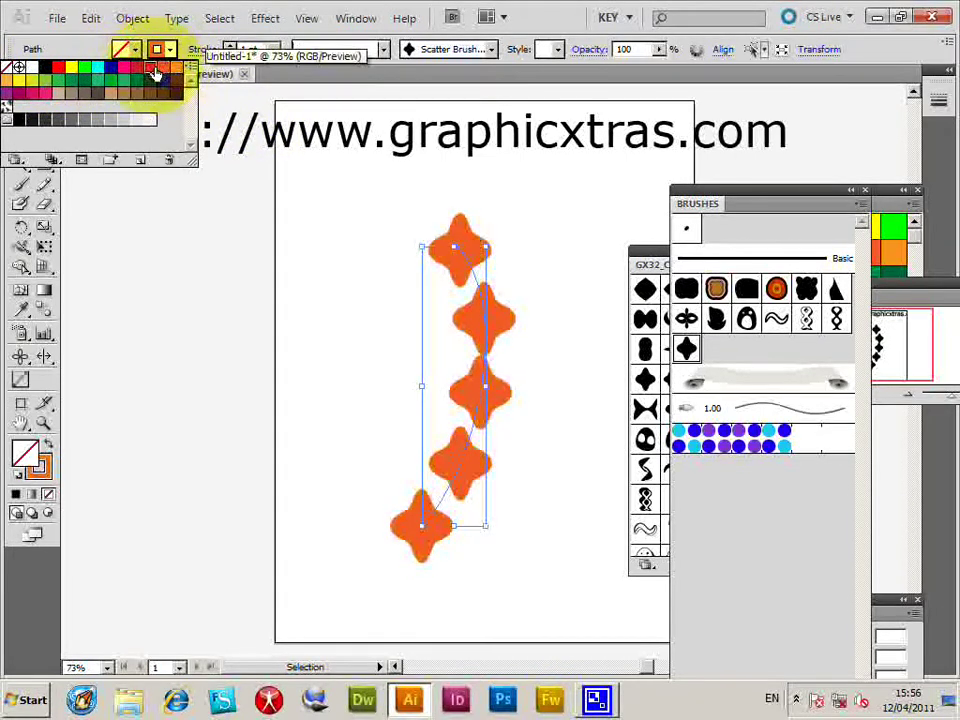
pyautogui.click(150, 68)
pyautogui.click(399, 285)
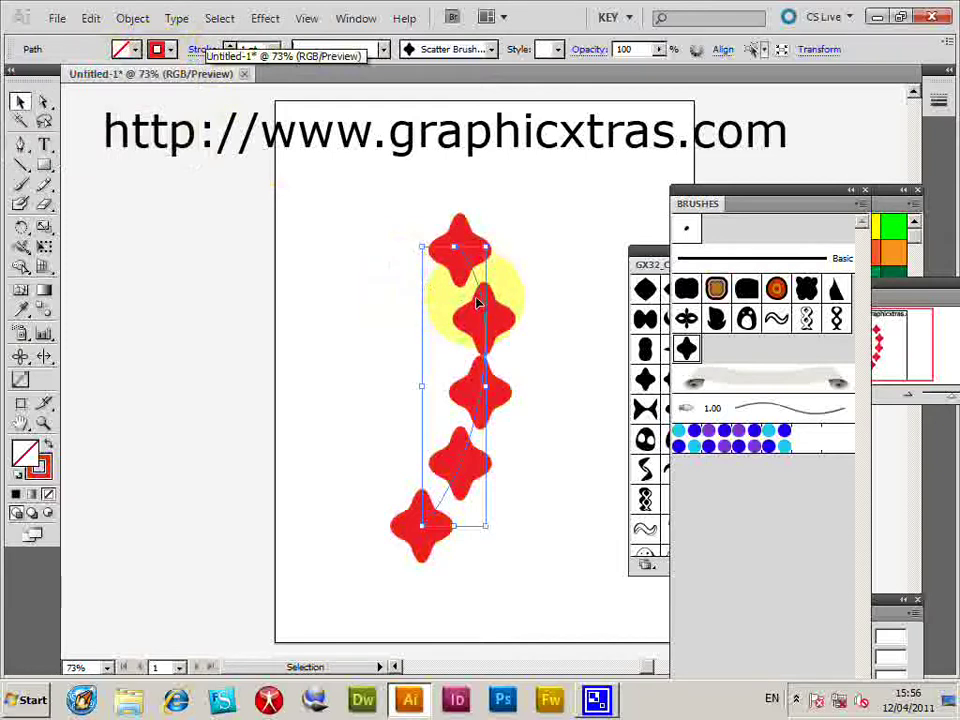
pyautogui.press('Delete')
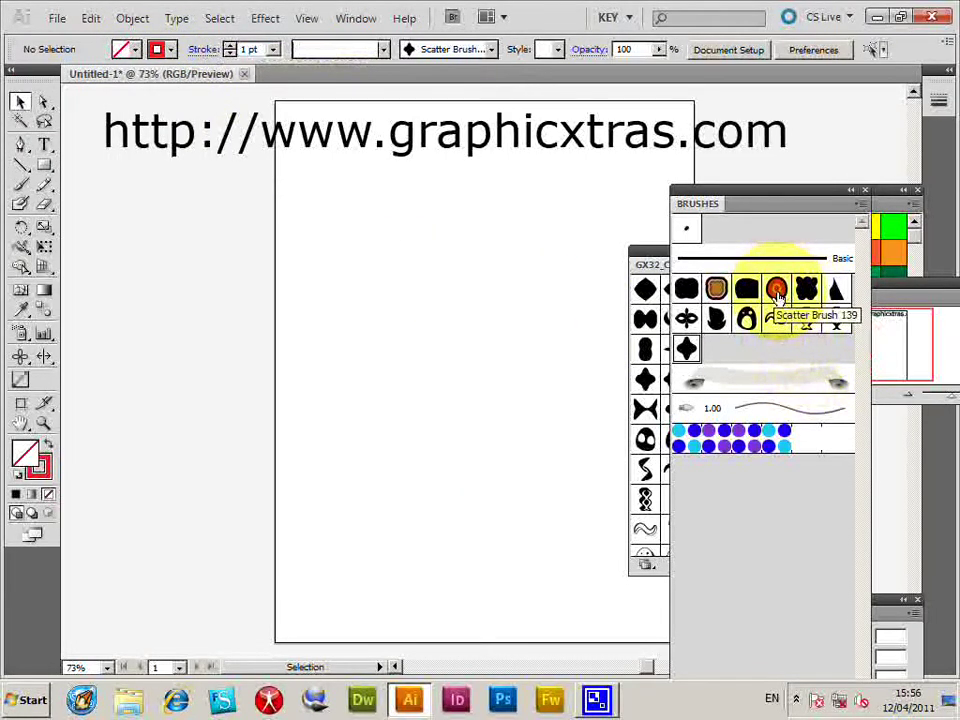
# Step: Drop the orange circle brush artwork on the page to preview it, then delete it
pyautogui.moveTo(779, 294)
pyautogui.mouseDown()
pyautogui.moveTo(321, 311)
pyautogui.moveTo(343, 317)
pyautogui.moveTo(407, 449)
pyautogui.moveTo(424, 449)
pyautogui.mouseUp()
pyautogui.click(330, 318)
pyautogui.click(430, 305)
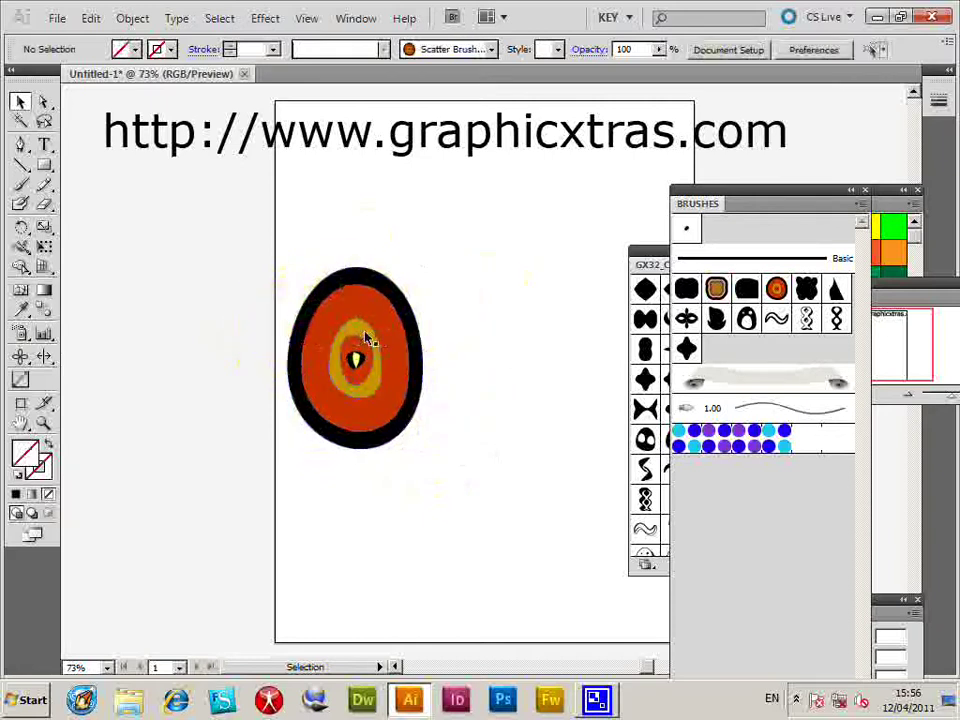
pyautogui.moveTo(435, 272); pyautogui.dragTo(370, 397)
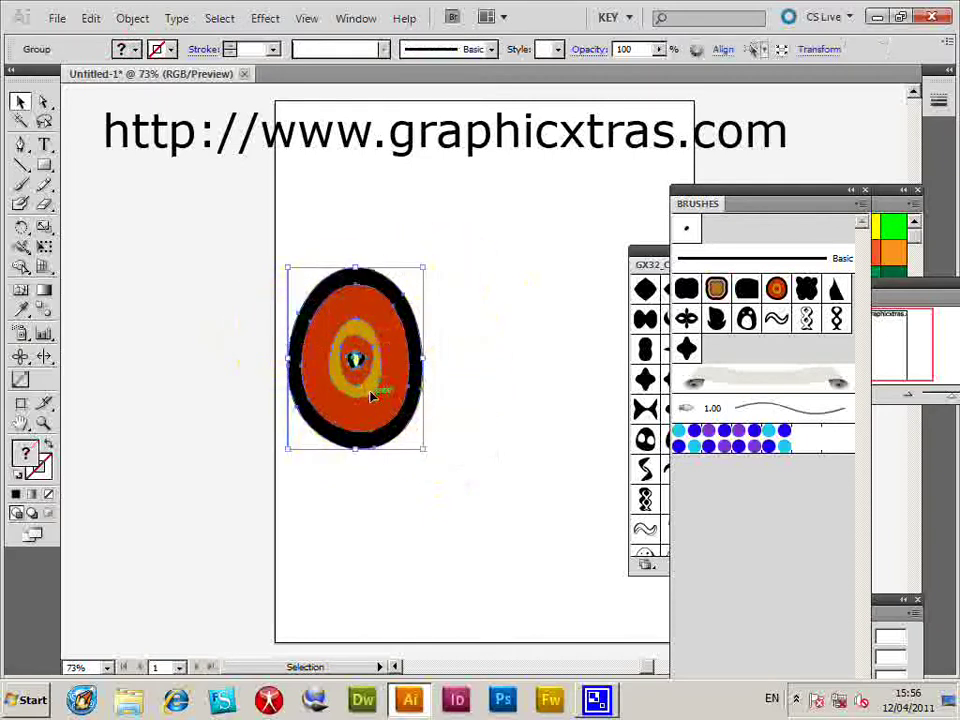
pyautogui.press('Delete')
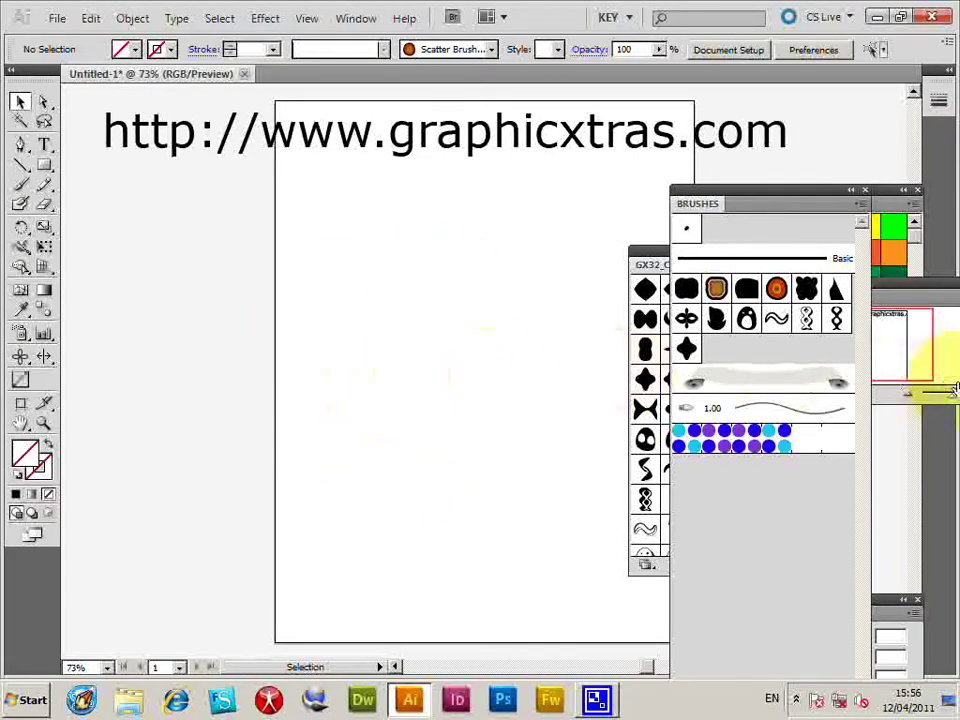
# Step: Paint a curved trail of seven orange circles with Scatter Brush 139 and open its options
pyautogui.click(21, 187)
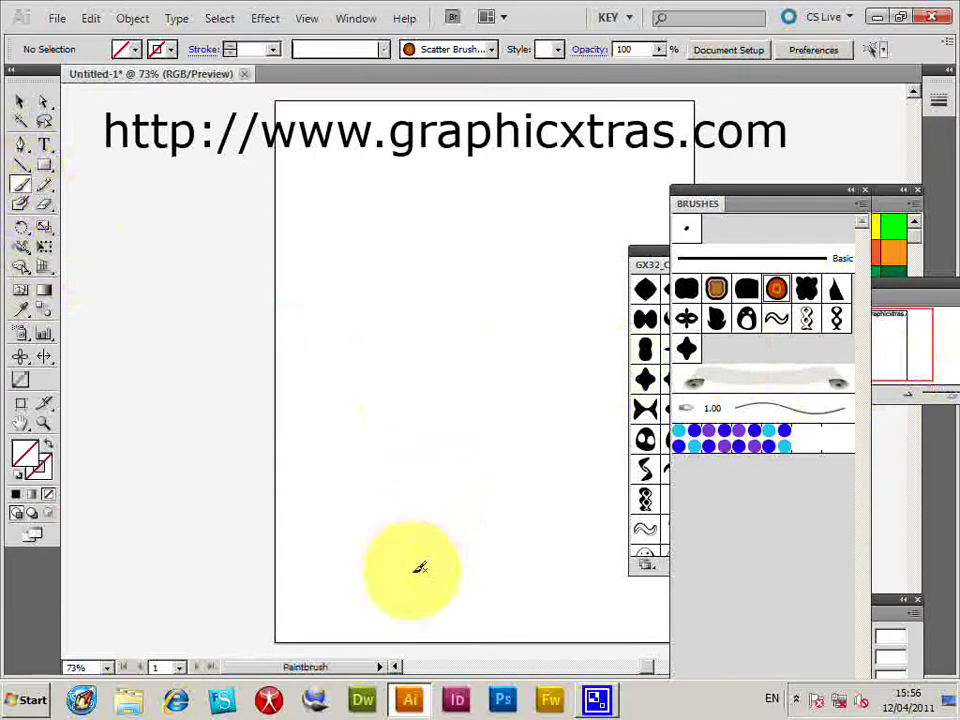
pyautogui.moveTo(410, 570); pyautogui.dragTo(441, 220)
pyautogui.click(21, 102)
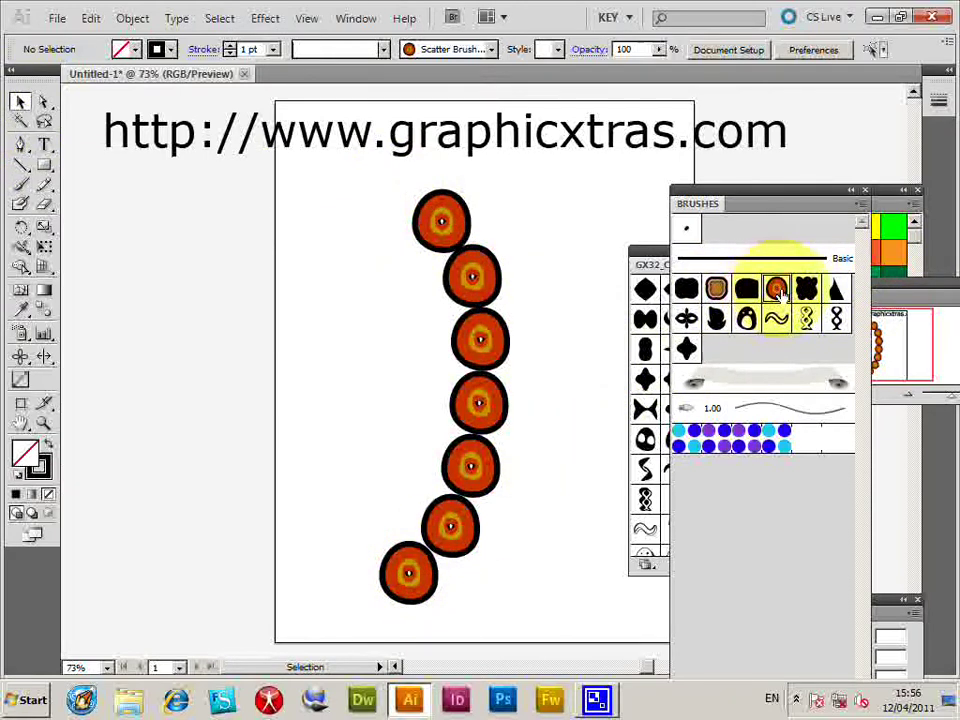
pyautogui.doubleClick(777, 290)
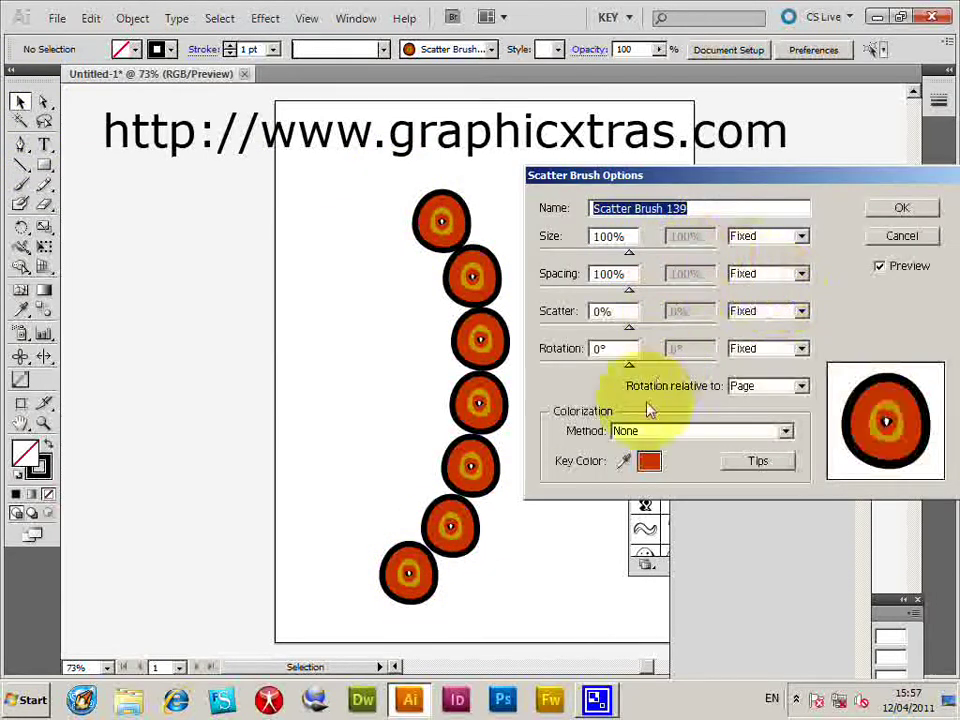
# Step: Set Scatter Brush 139's colorization to Tints and apply it to existing strokes
pyautogui.click(660, 431)
pyautogui.click(655, 463)
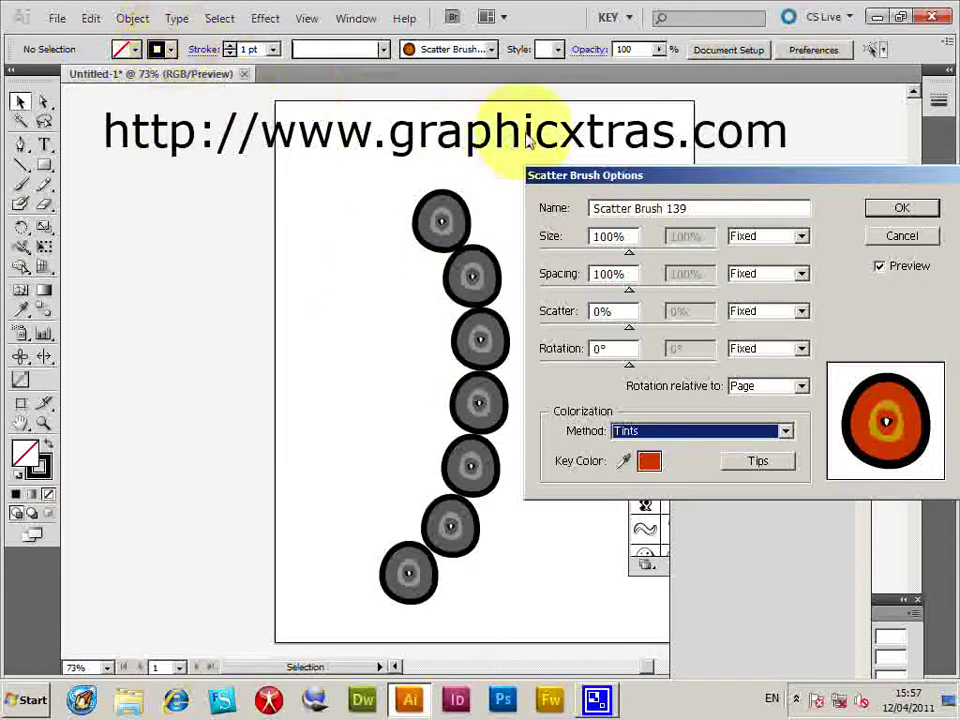
pyautogui.click(902, 209)
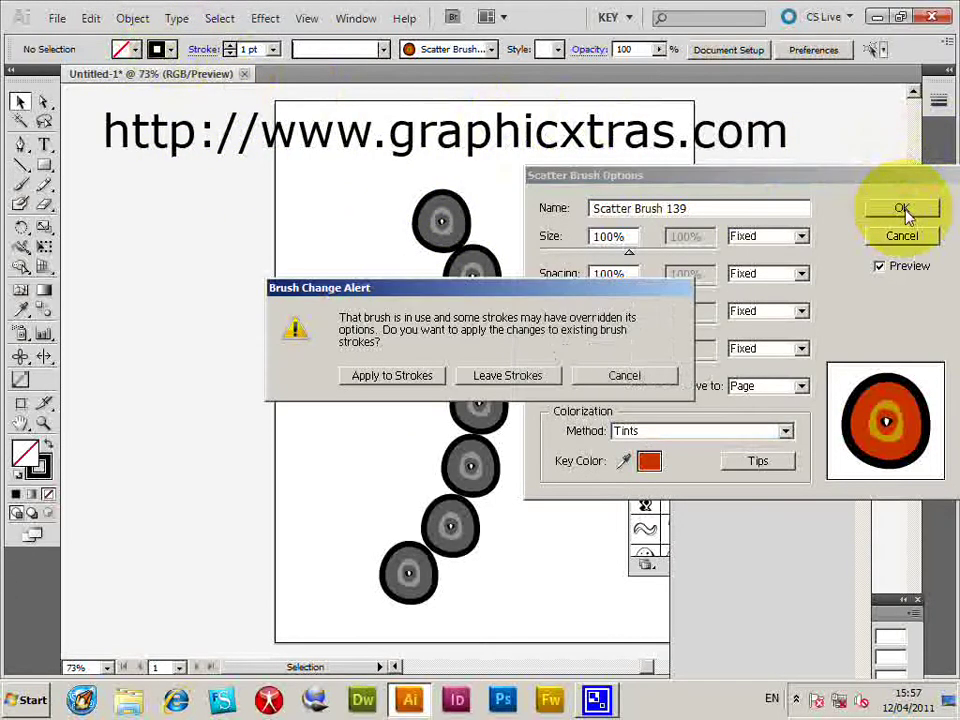
pyautogui.click(396, 377)
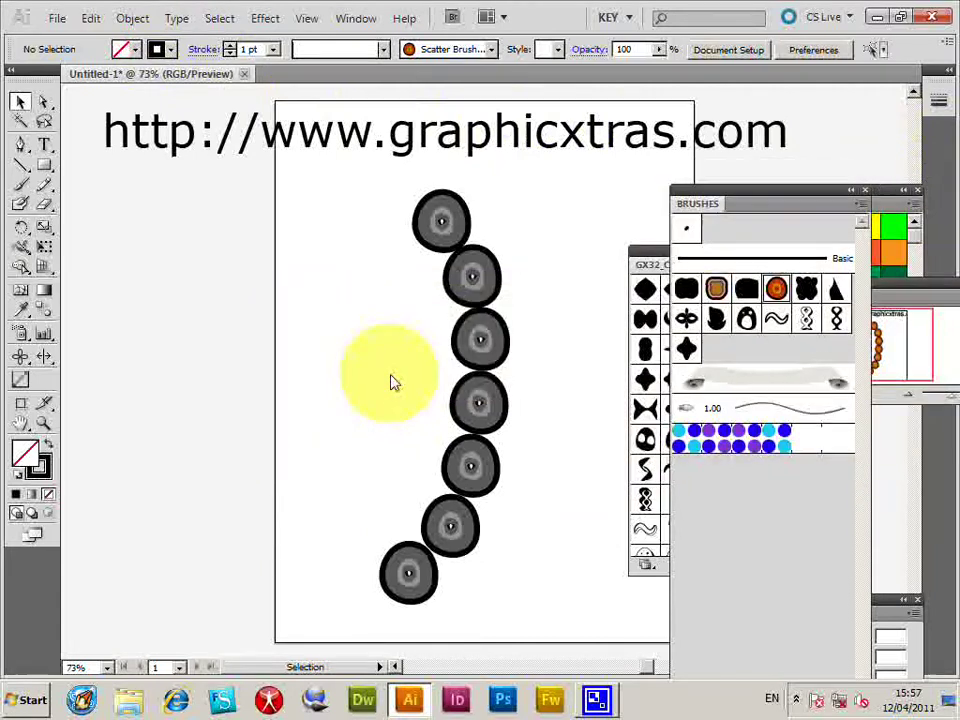
# Step: Recolour the circle trail through red and yellow stroke swatches, ending on green
pyautogui.click(478, 355)
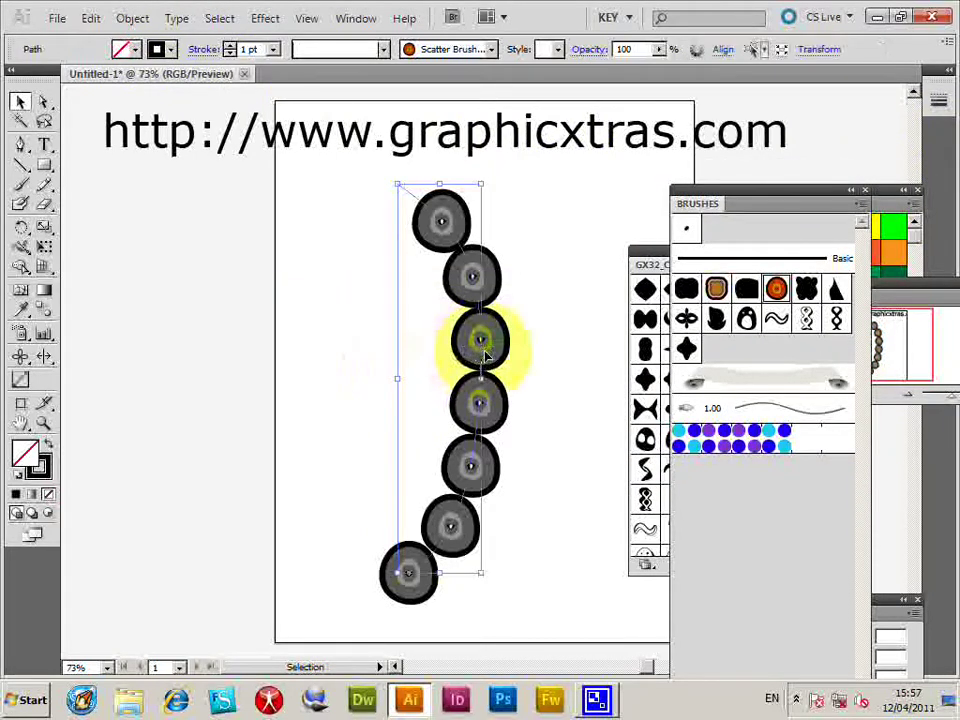
pyautogui.click(170, 49)
pyautogui.click(60, 67)
pyautogui.click(71, 67)
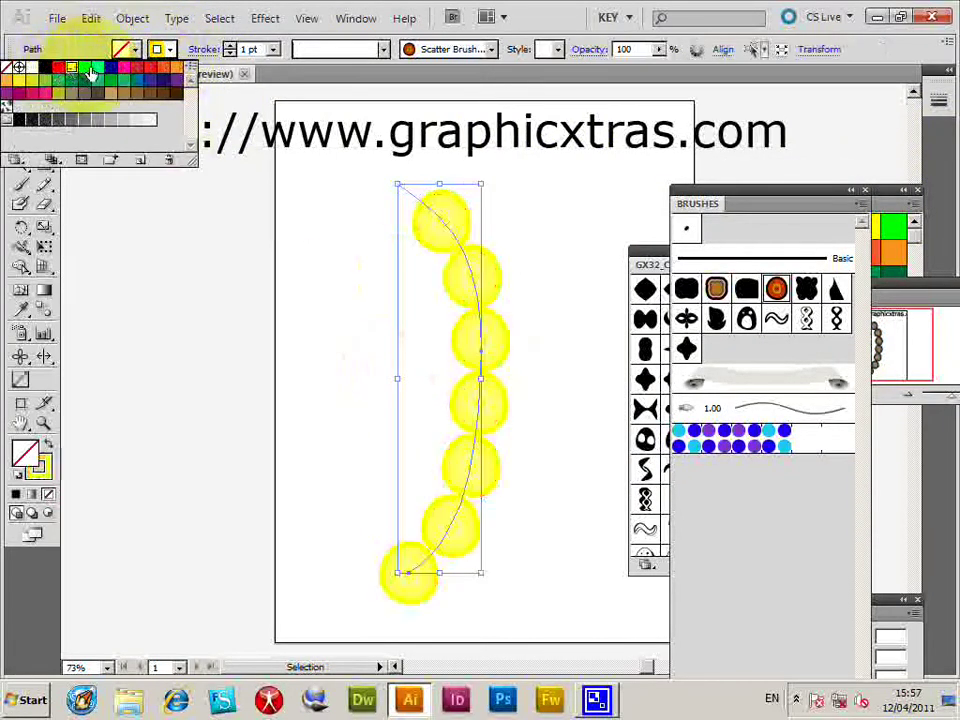
pyautogui.click(85, 67)
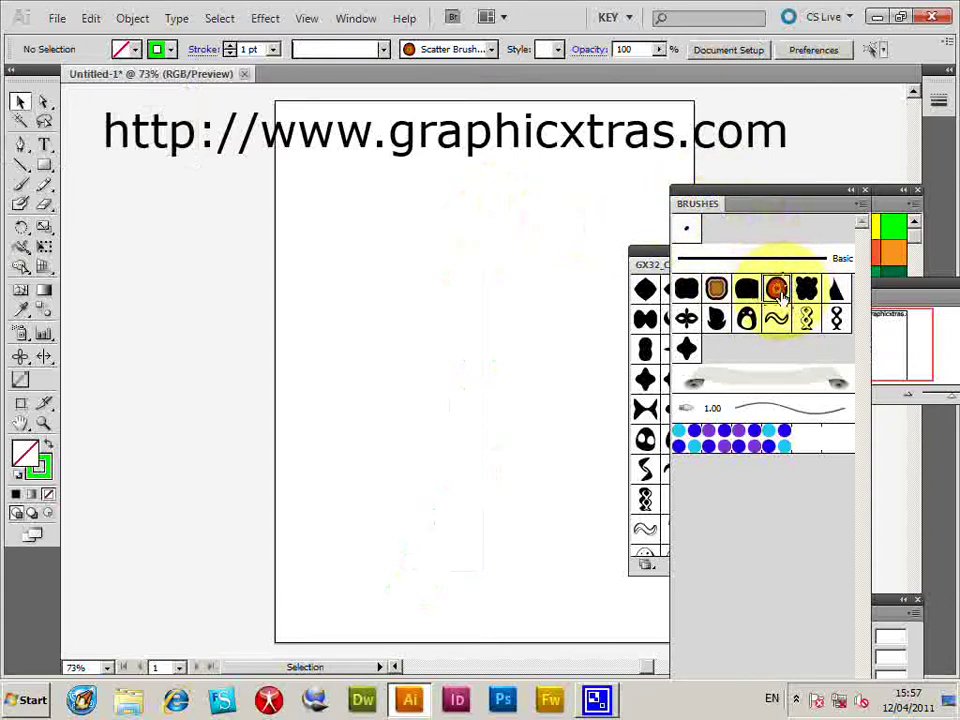
# Step: Place the orange circle brush artwork on the artboard and enlarge it to about 148x148
pyautogui.moveTo(779, 290)
pyautogui.mouseDown()
pyautogui.moveTo(720, 262)
pyautogui.moveTo(328, 326)
pyautogui.moveTo(348, 313)
pyautogui.mouseUp()
pyautogui.moveTo(259, 265); pyautogui.dragTo(427, 398)
pyautogui.moveTo(362, 349); pyautogui.dragTo(446, 433)
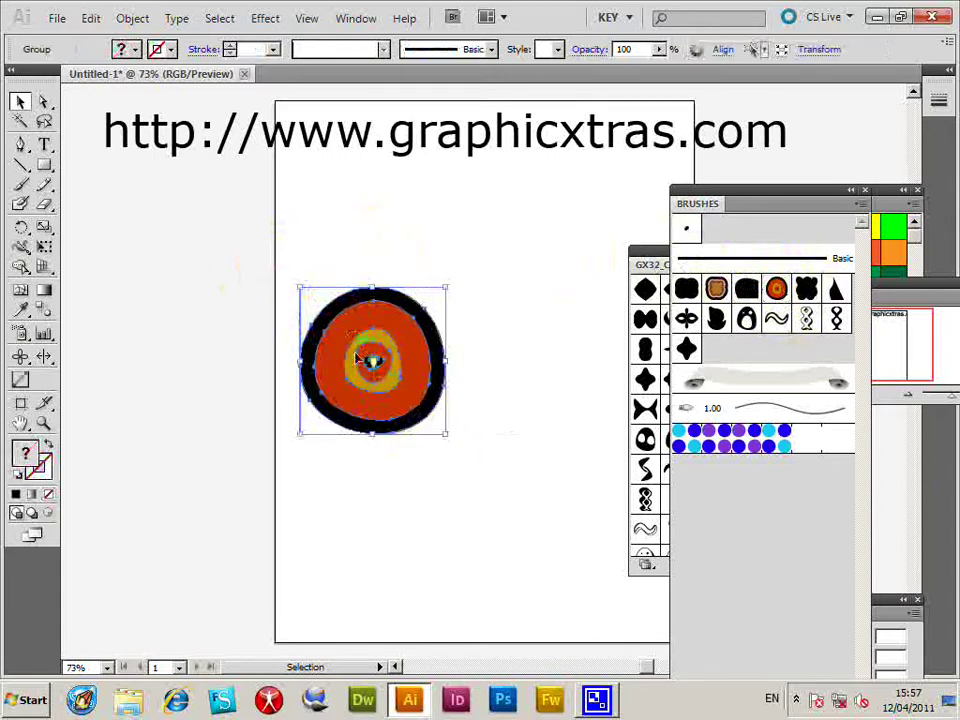
# Step: In isolation mode, fill the circle's red ring bright green
pyautogui.doubleClick(405, 340)
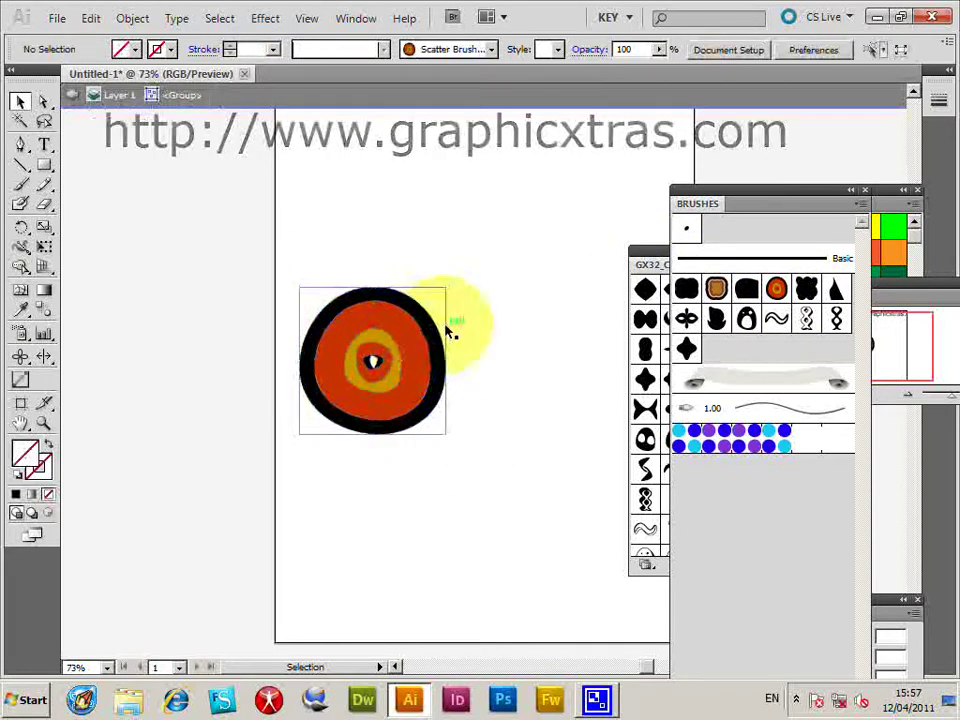
pyautogui.doubleClick(414, 338)
pyautogui.click(412, 340)
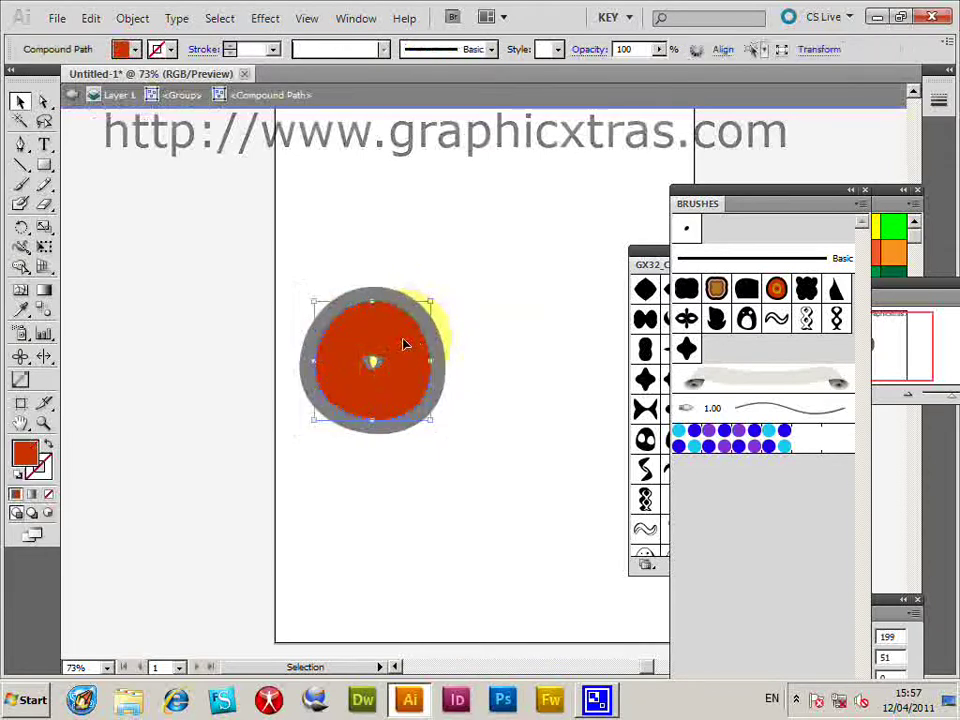
pyautogui.click(134, 50)
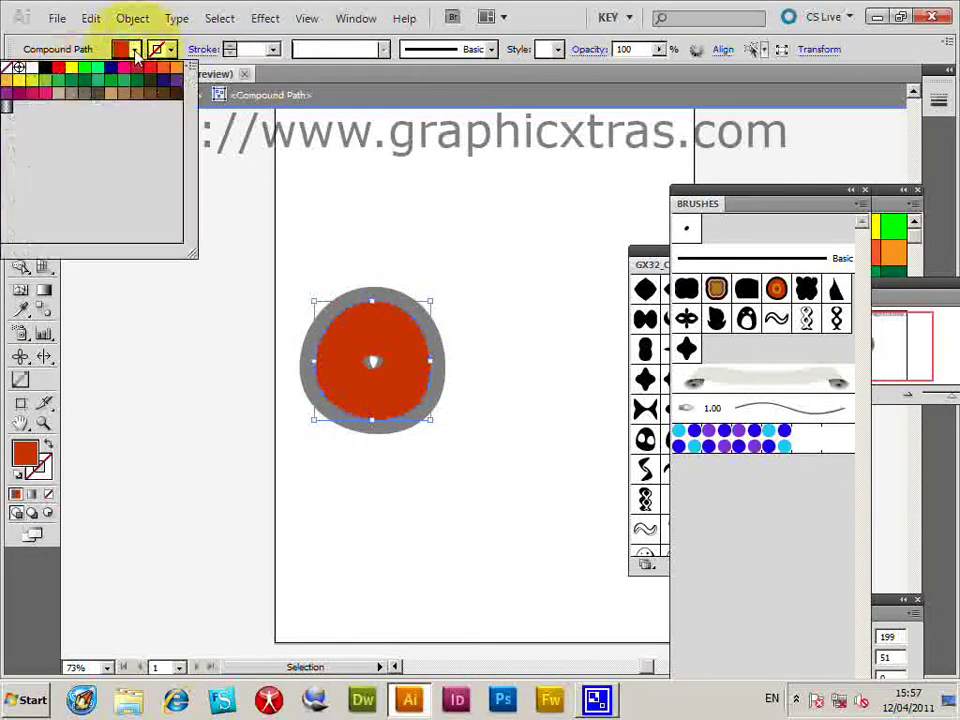
pyautogui.click(84, 67)
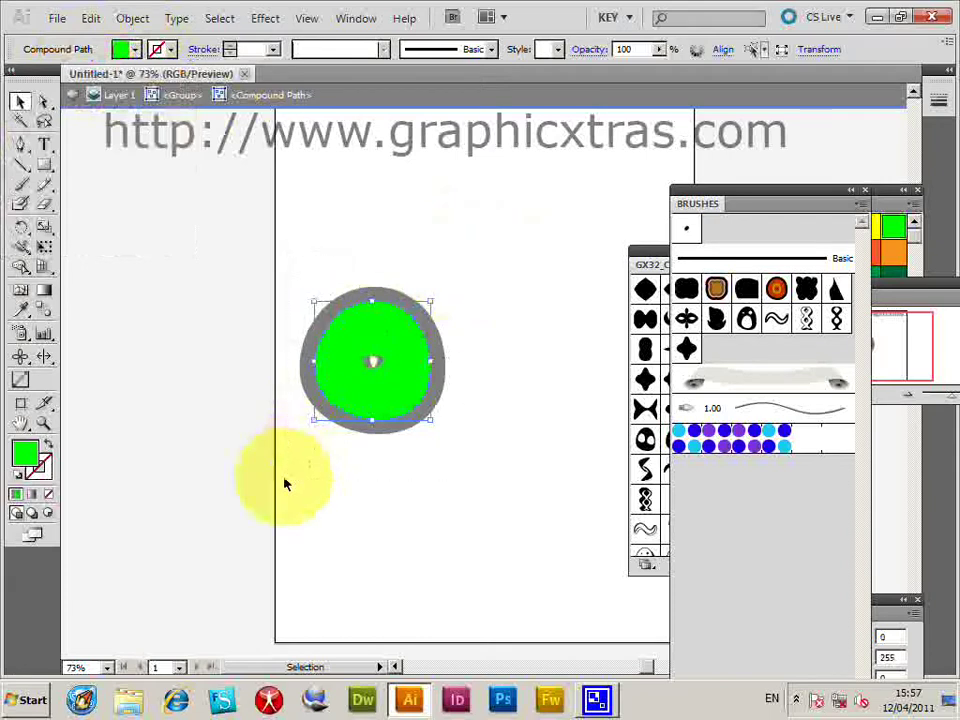
pyautogui.click(74, 97)
pyautogui.click(76, 100)
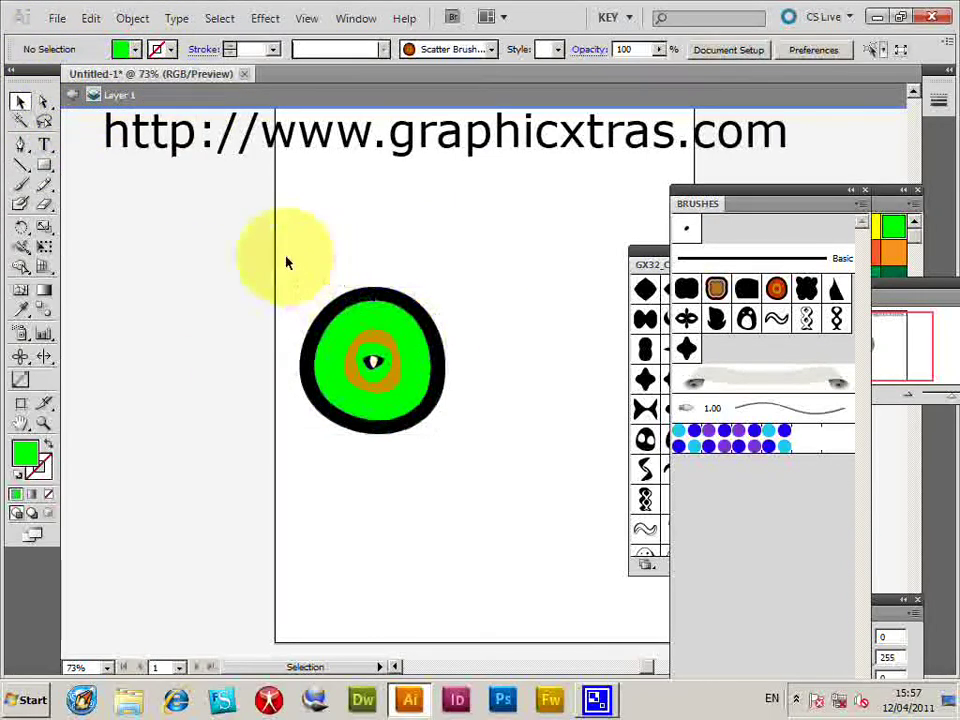
# Step: Add the green ring artwork to the Brushes panel as a new scatter brush
pyautogui.click(360, 340)
pyautogui.moveTo(449, 453)
pyautogui.mouseDown()
pyautogui.moveTo(421, 410)
pyautogui.moveTo(729, 392)
pyautogui.moveTo(760, 372)
pyautogui.mouseUp()
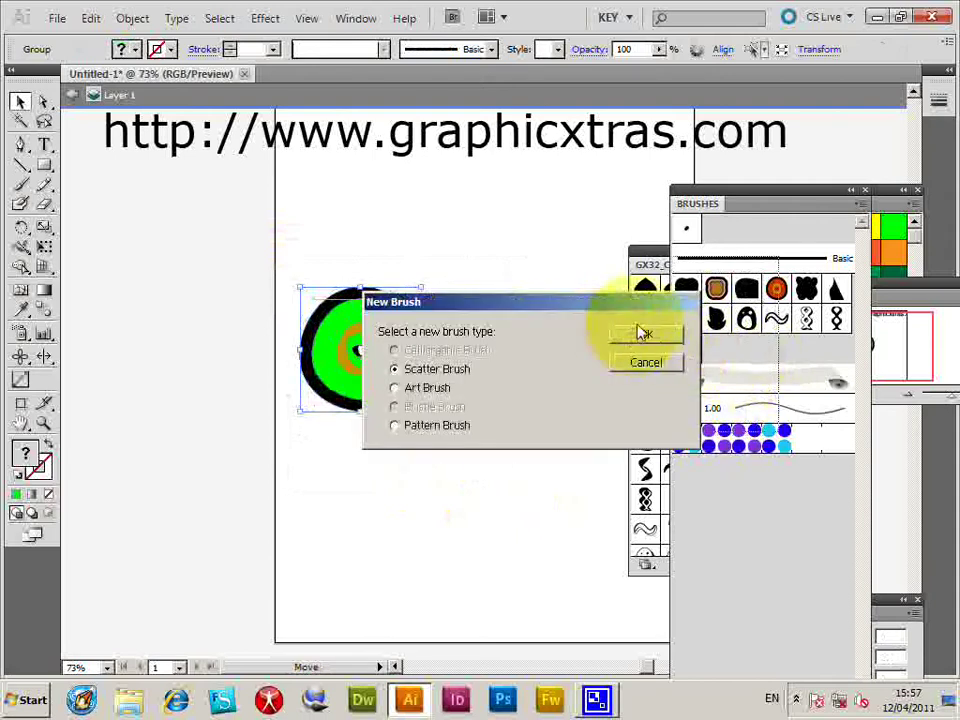
pyautogui.click(651, 338)
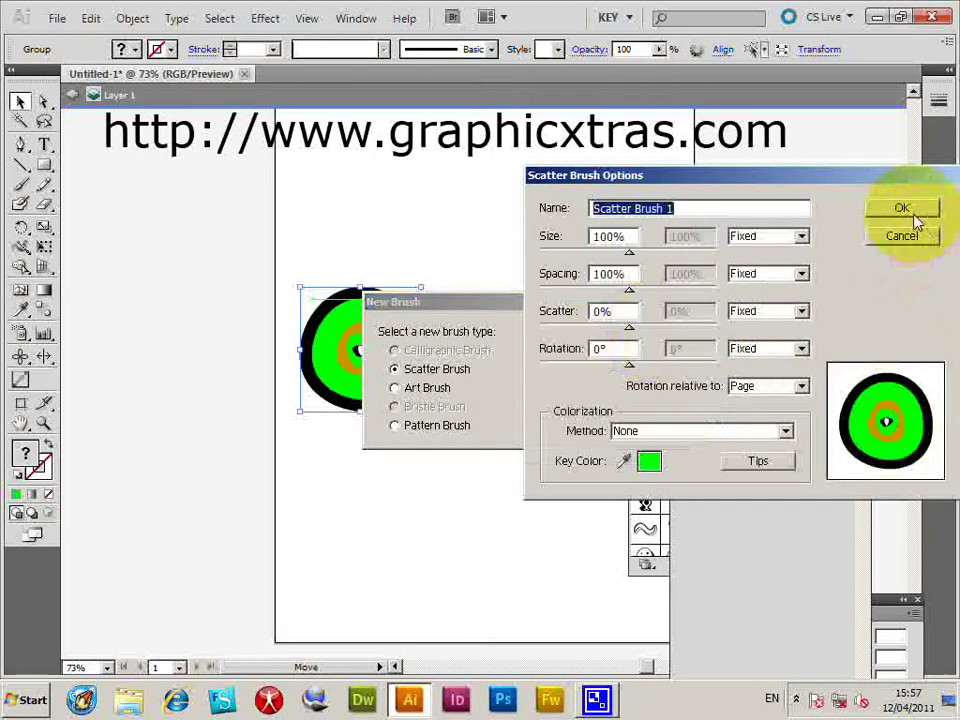
pyautogui.click(902, 207)
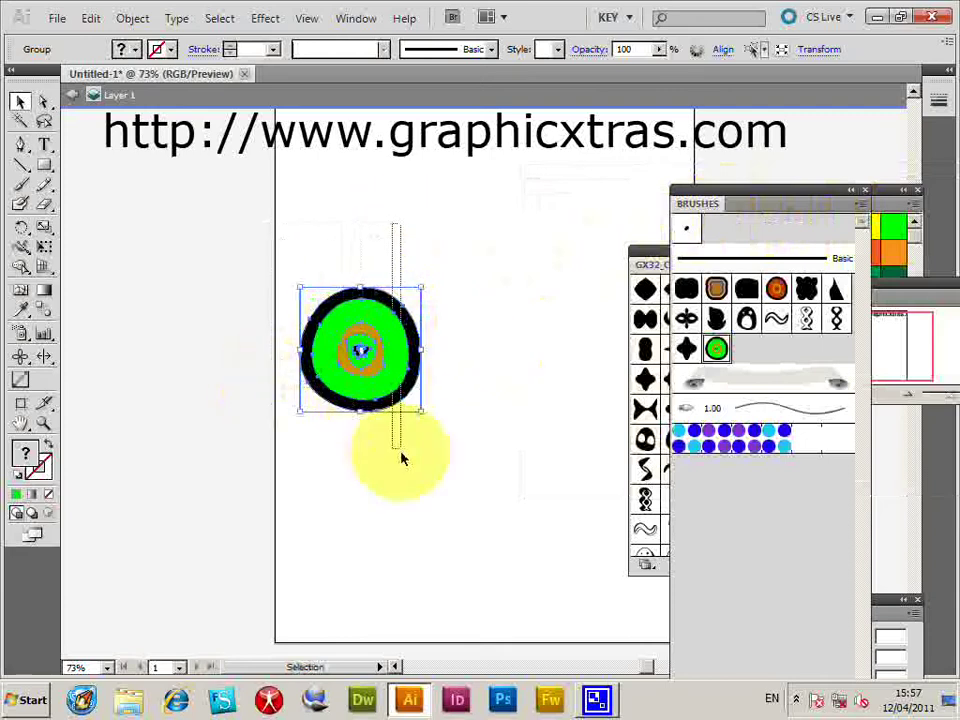